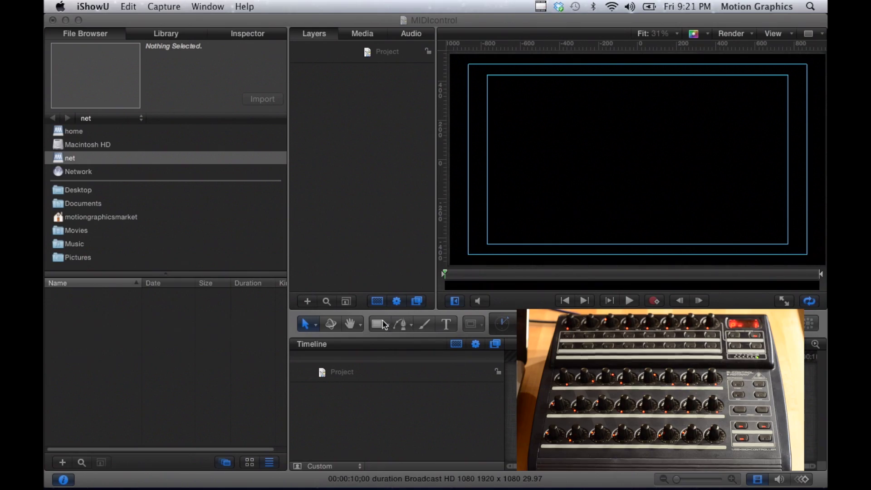
Step: Draw a white rectangle just left of the canvas centre
left_click(380, 324)
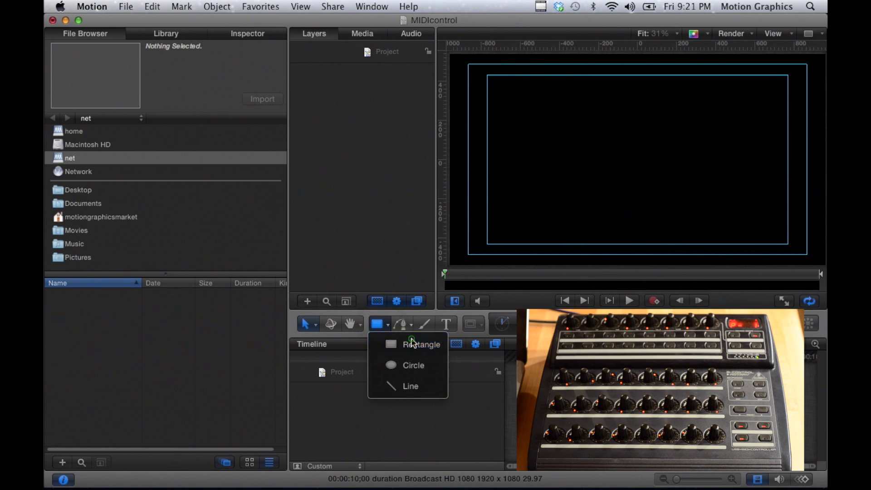
left_click(412, 342)
left_click_drag(562, 208, 563, 206)
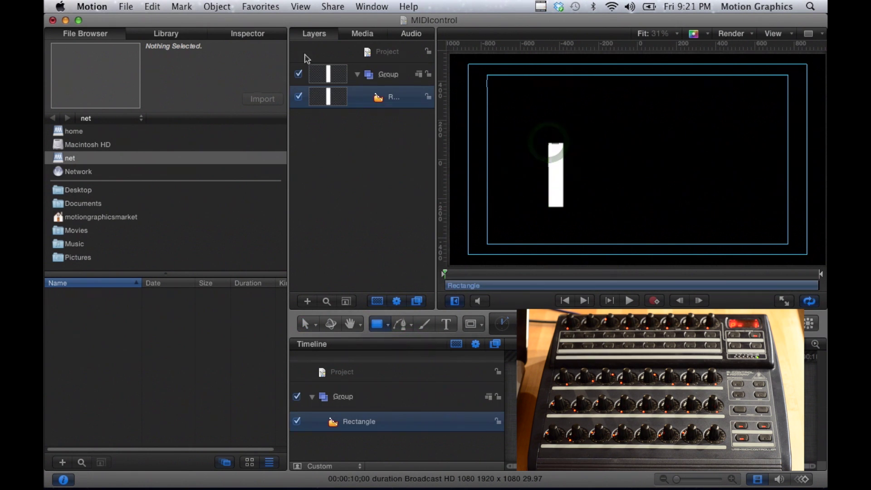
Step: Add a MIDI parameter behavior to the rectangle's Scale, using controller ID 97
left_click(261, 39)
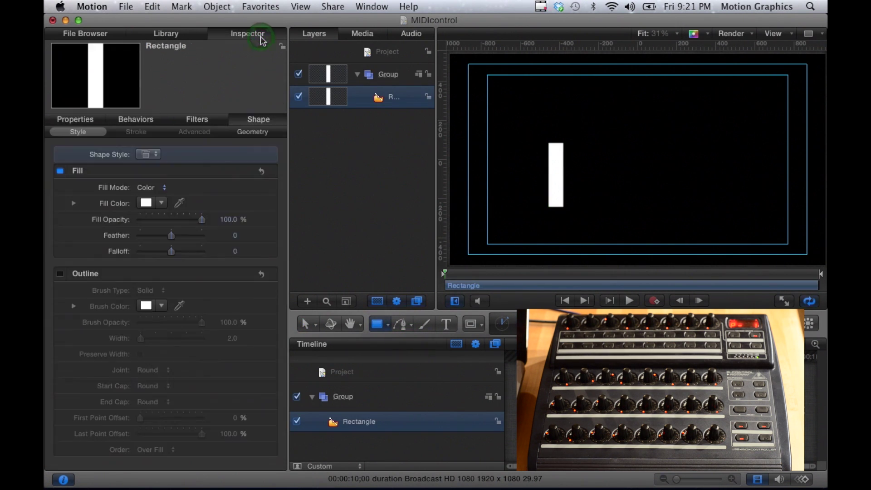
left_click(76, 119)
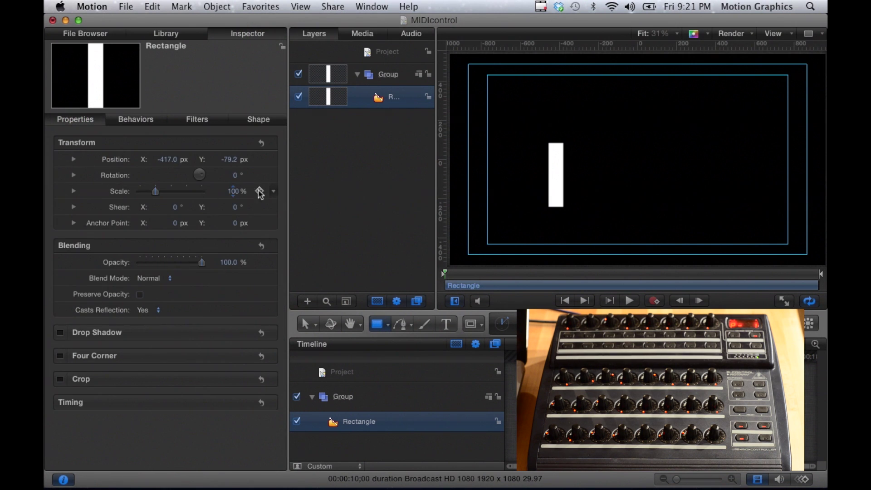
left_click(276, 193)
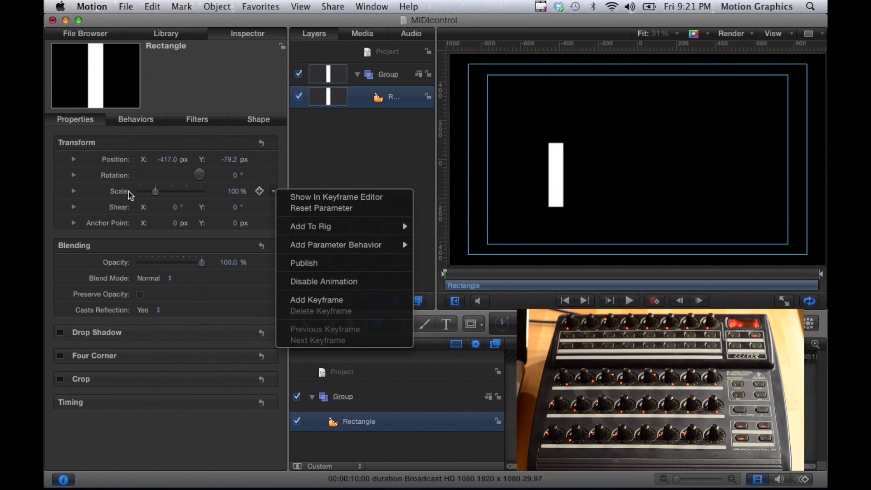
mouse_move(344, 249)
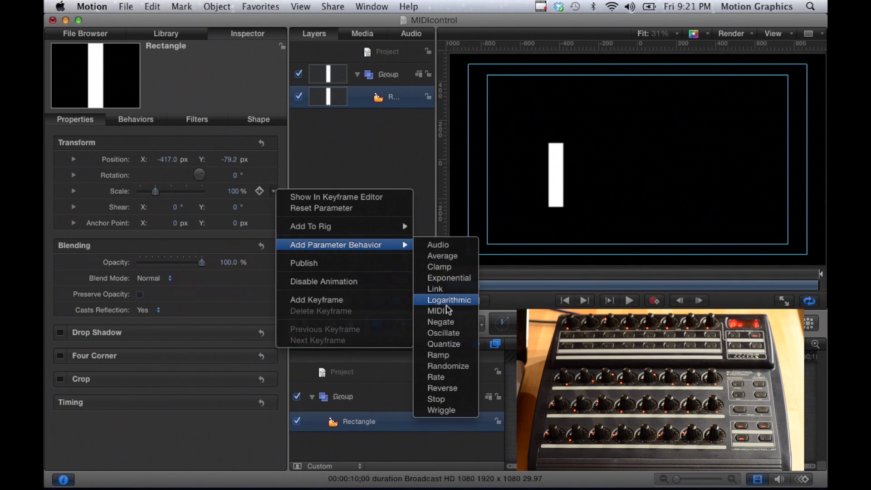
left_click(447, 311)
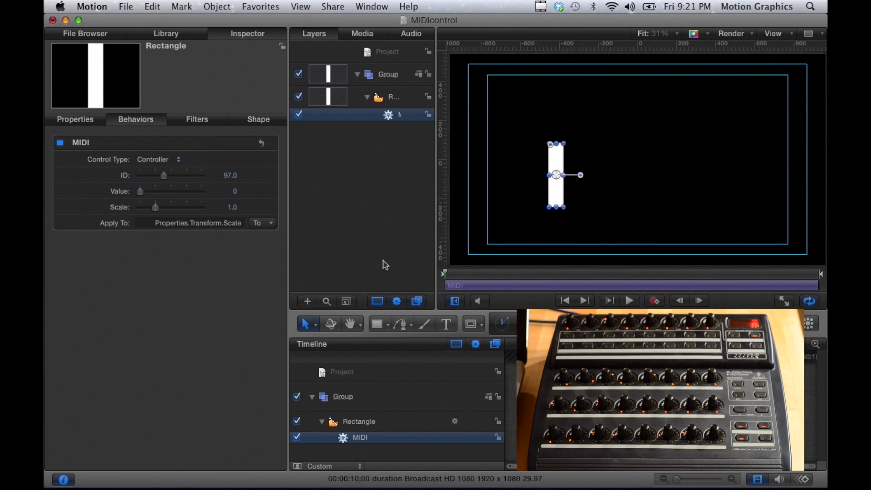
left_click(81, 124)
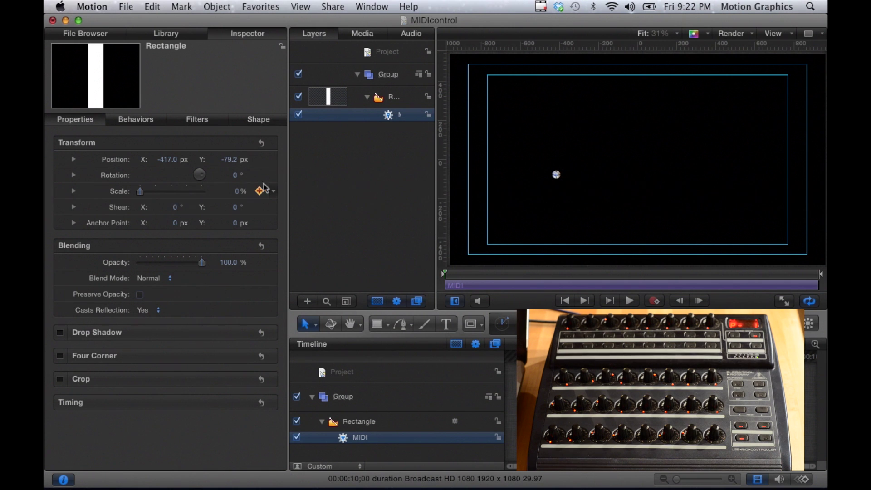
Step: Set the MIDI behavior's Scale multiplier to 0.5, then back to 1.0, and check the rectangle's scale
left_click(145, 122)
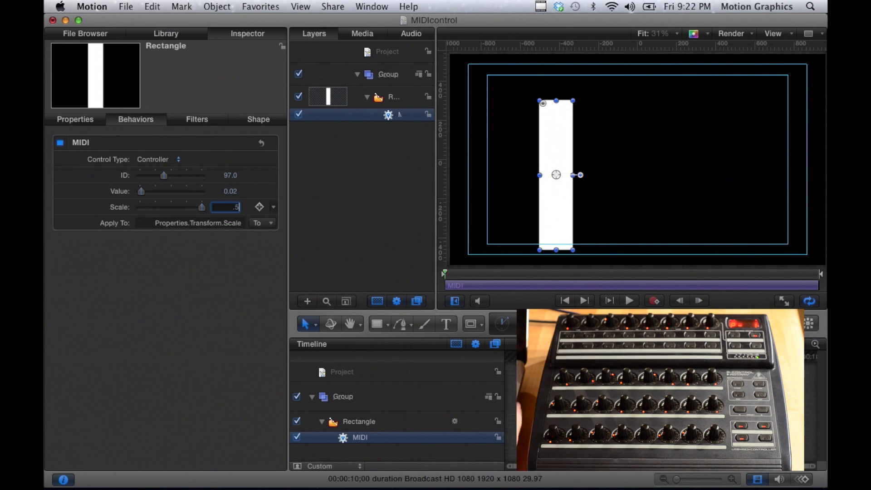
key("Return")
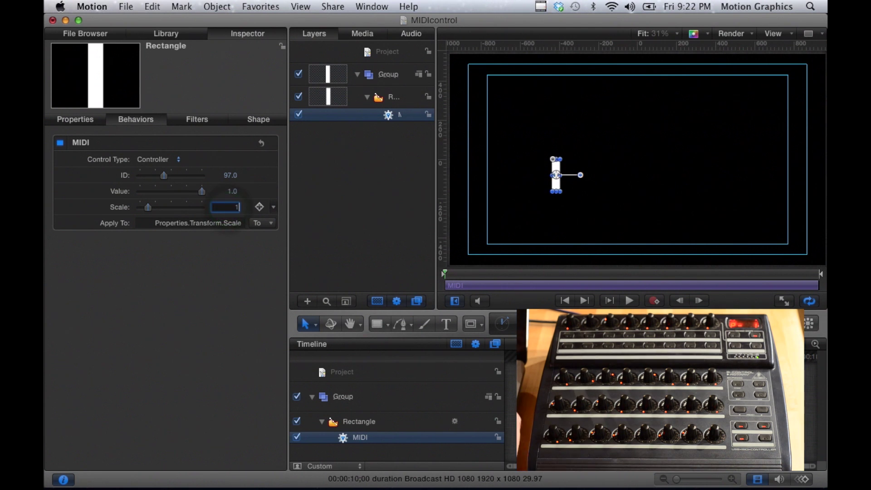
key("Return")
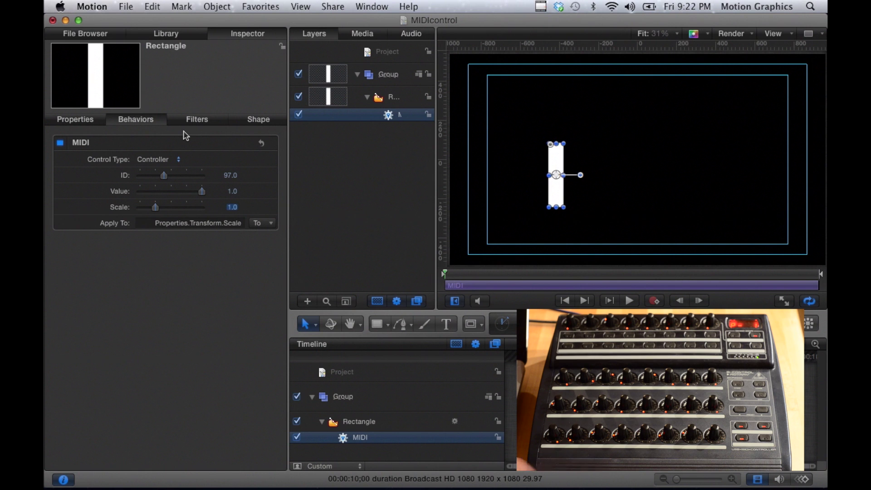
left_click(76, 120)
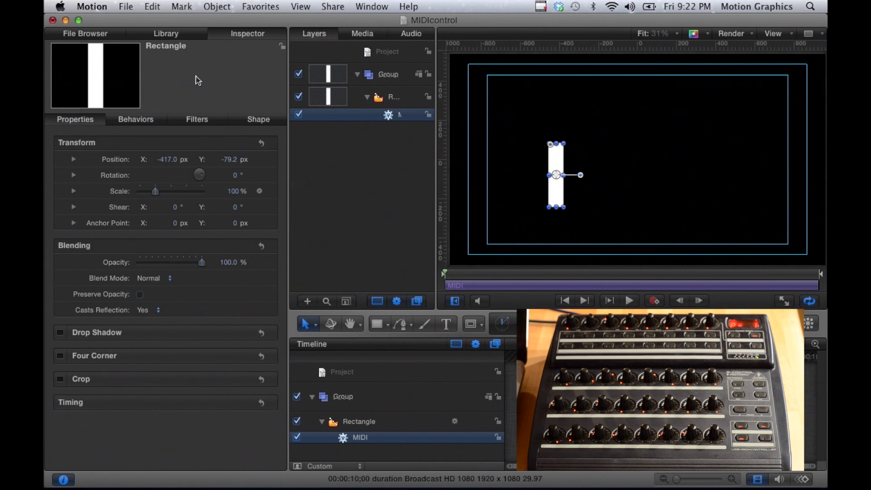
Step: Close the MIDIcontrol project, saving its changes
left_click(127, 6)
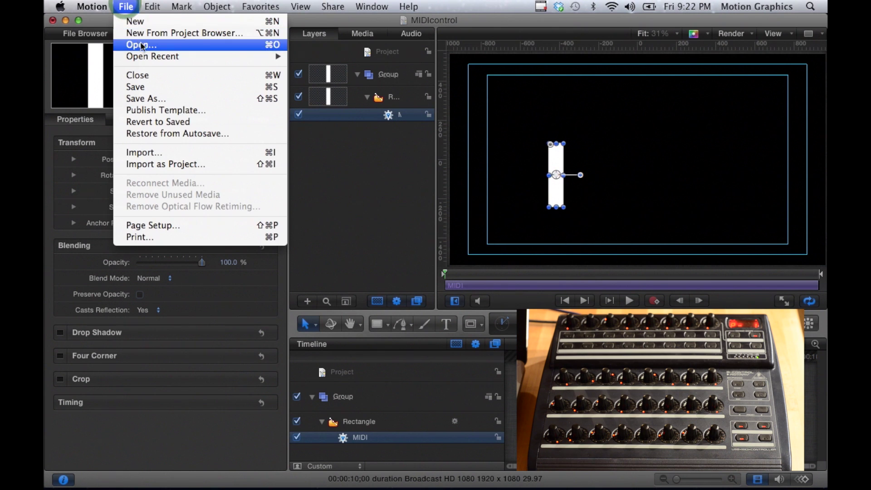
left_click(151, 76)
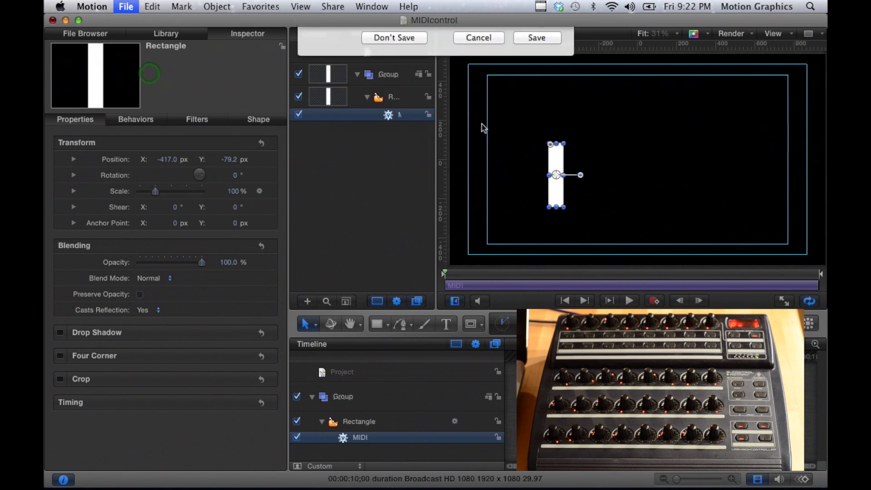
left_click(537, 91)
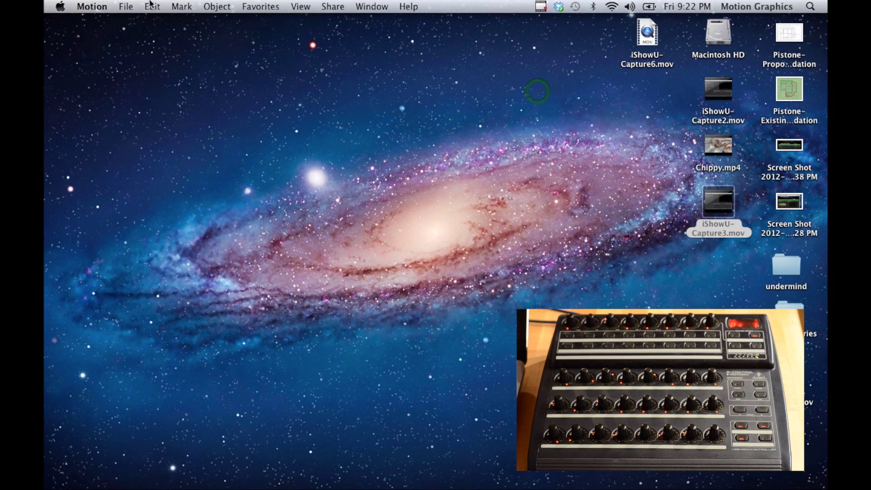
Step: Open the recent MIDIControlReplicator.motn project and select its hidden Rectangle layer
left_click(123, 5)
mouse_move(156, 59)
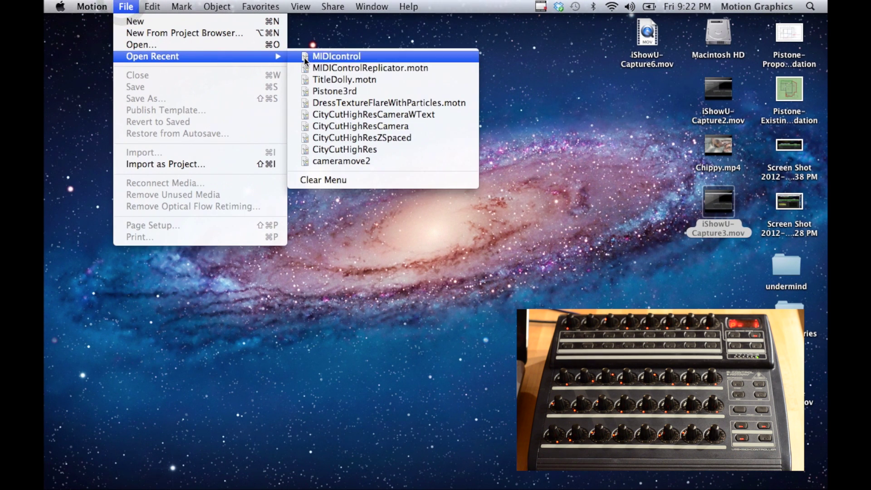
left_click(334, 68)
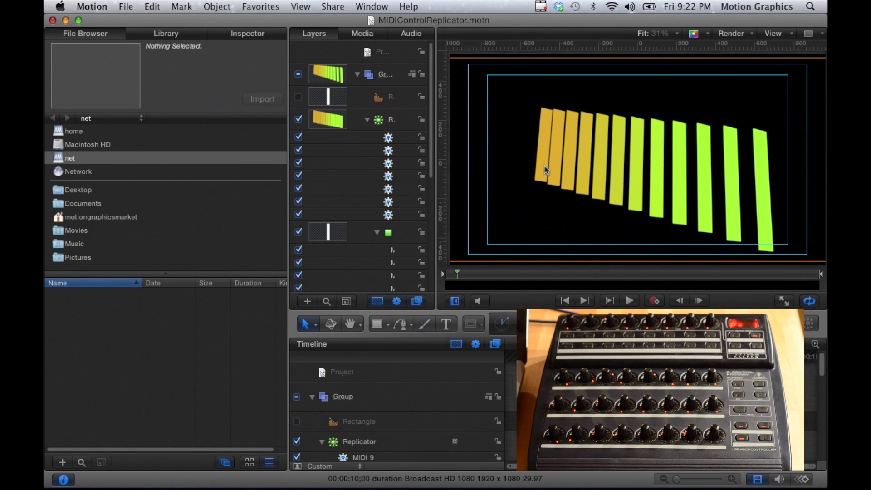
left_click(335, 97)
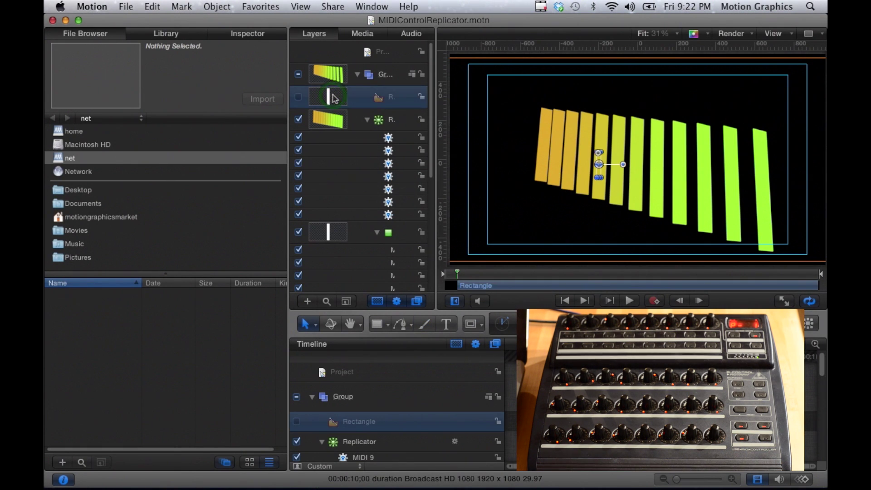
Step: Select the Replicator, enable 3D, and use the MIDI knobs to set End Point Z and 5 Points
left_click(333, 75)
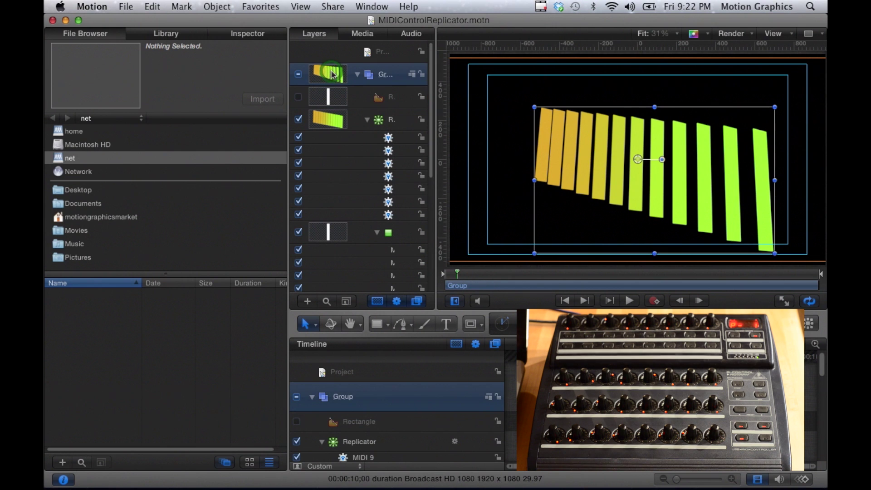
left_click(239, 34)
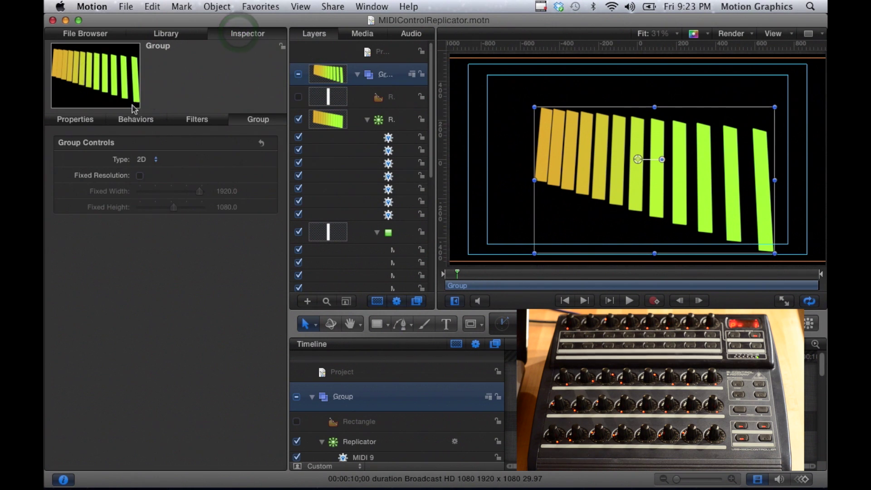
left_click(378, 118)
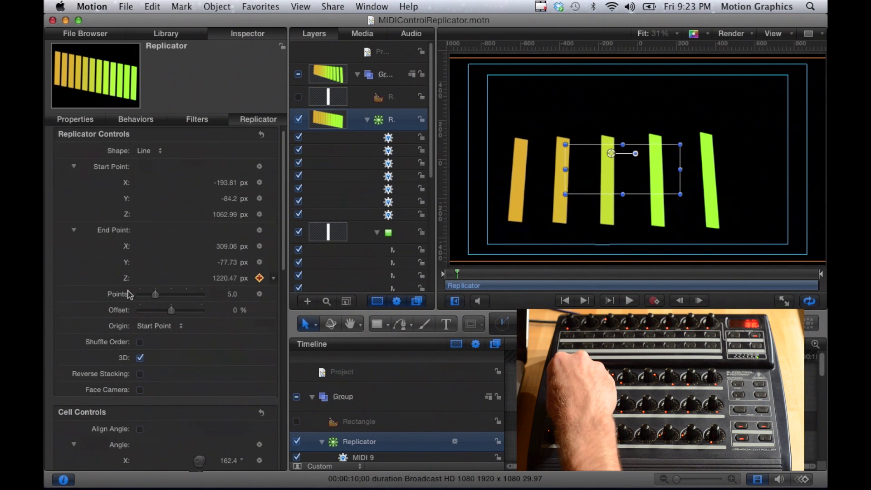
scroll(128, 294, "down", 10)
Step: In Cell Controls, use MIDI knobs to tilt the bars and set gradient Opacity to 100%
scroll(128, 294, "down", 4)
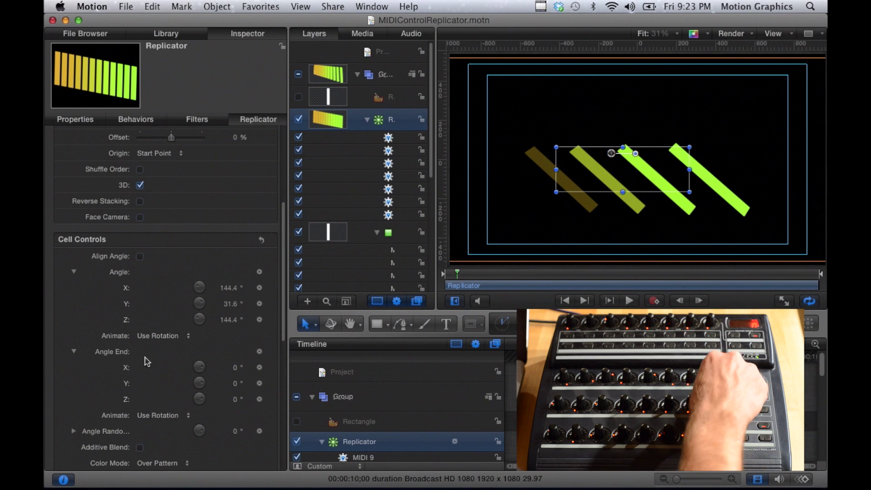
scroll(150, 353, "down", 10)
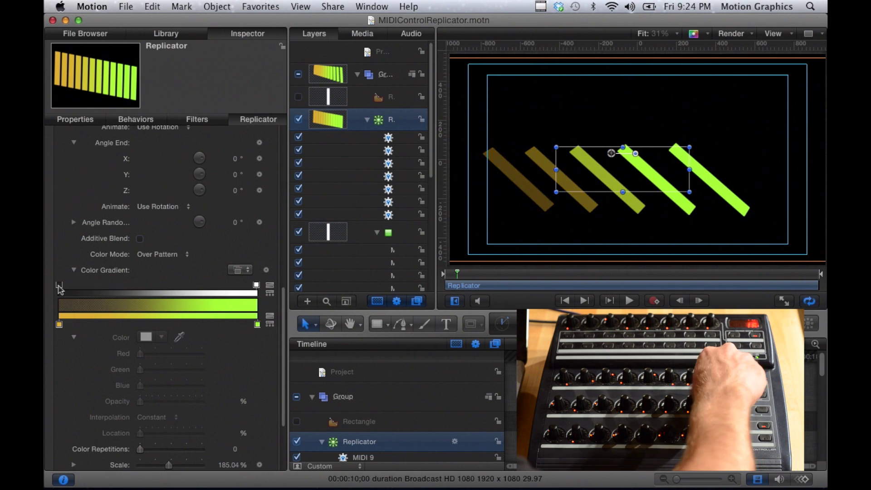
scroll(91, 377, "down", 1)
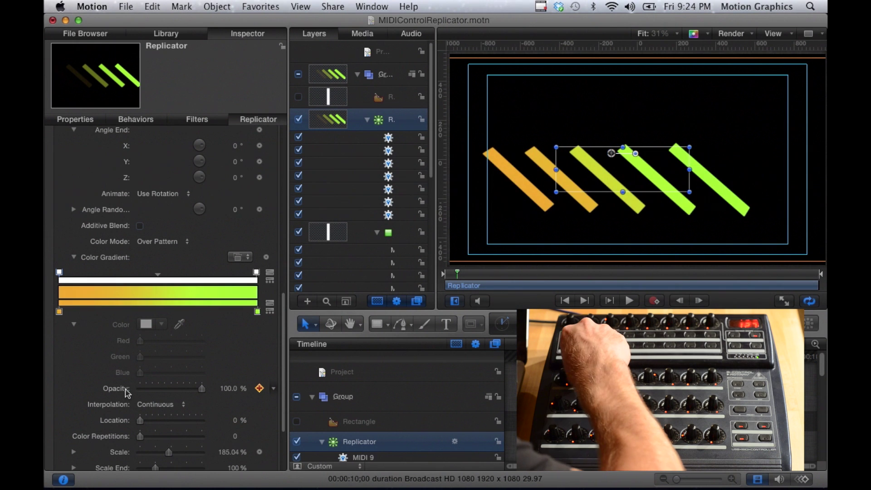
Step: Set the gradient's left colour stop to Red 1.0, Green 0.41, Blue 0 via MIDI knobs
left_click(58, 312)
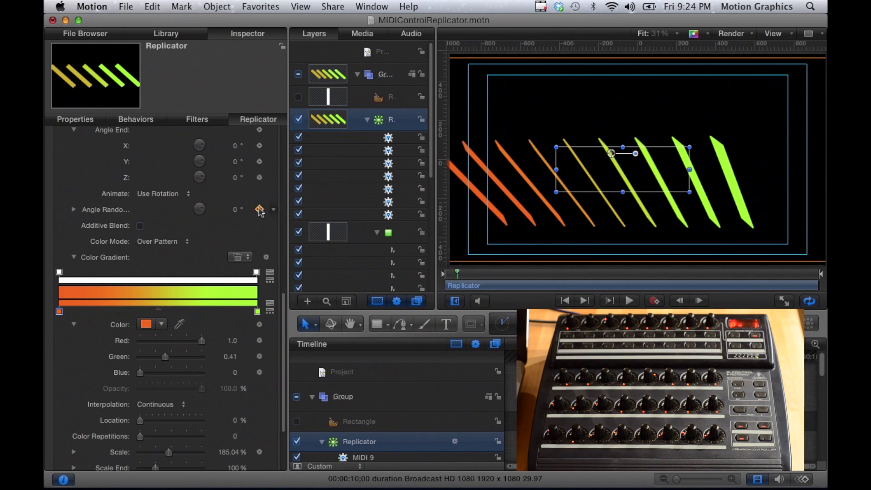
scroll(157, 437, "down", 5)
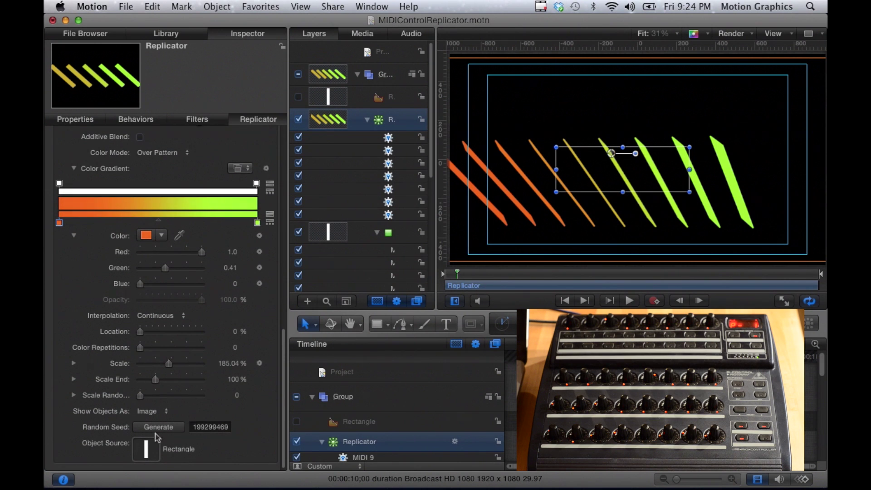
Step: Switch the replicator's Object Source to Circle and set cell Scale to 110.24%
scroll(360, 143, "down", 10)
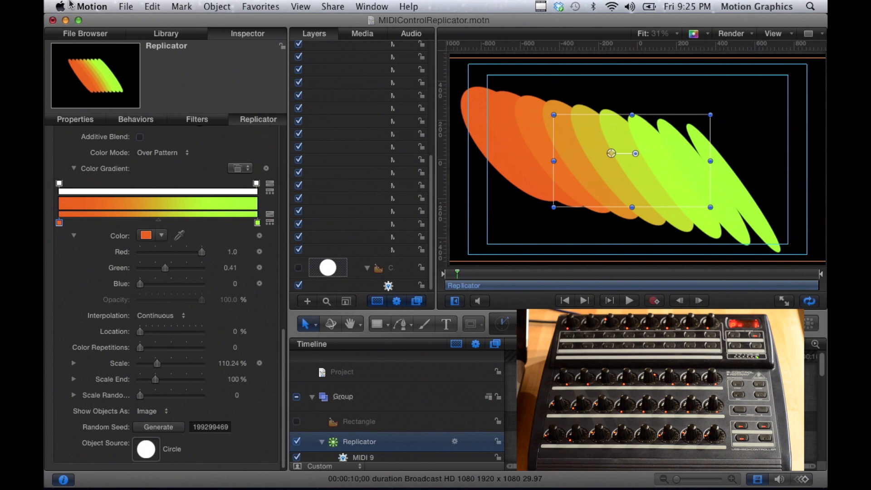
Step: Save and close the MIDIControlReplicator project
left_click(125, 6)
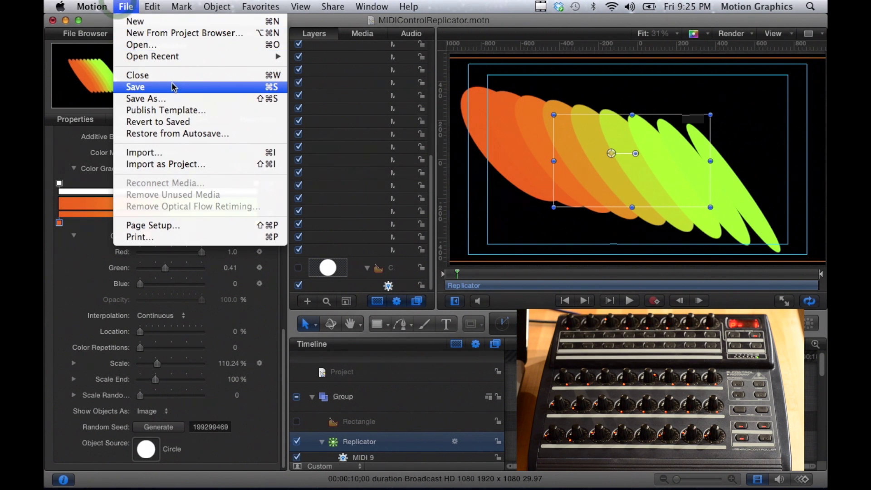
left_click(174, 88)
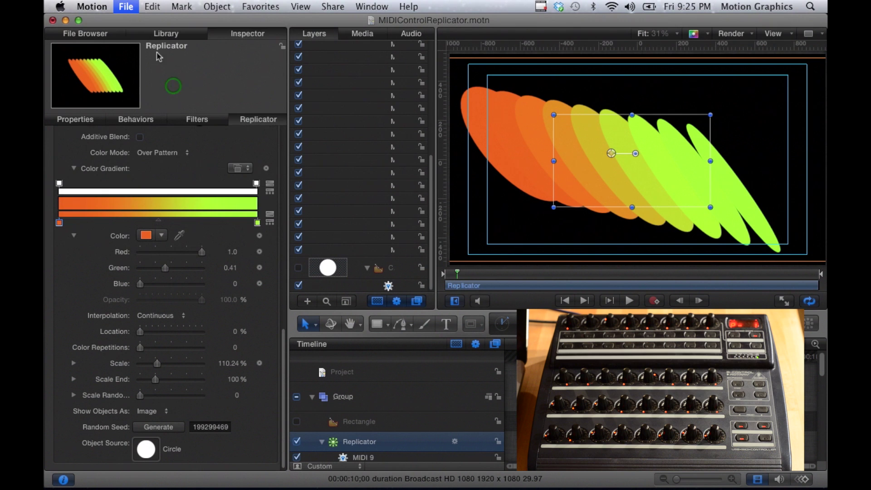
left_click(126, 7)
left_click(142, 75)
Step: Open the recent CityCutHighResCameraWText project
left_click(129, 6)
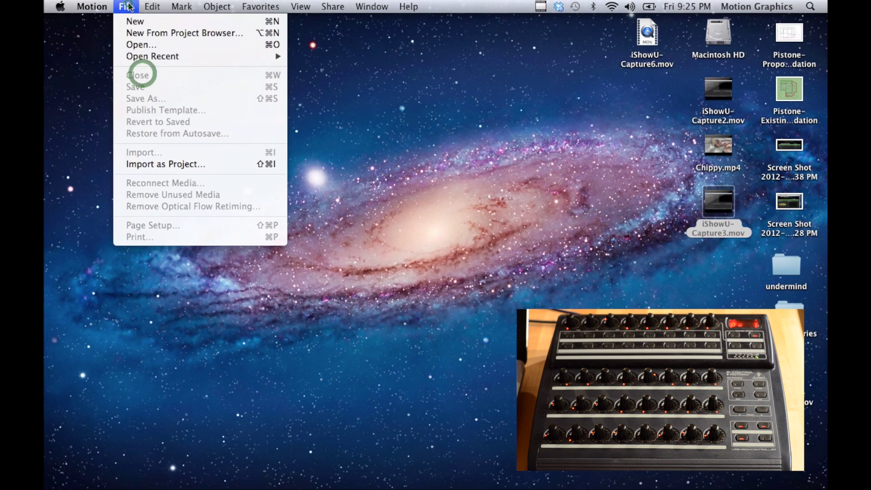
mouse_move(172, 56)
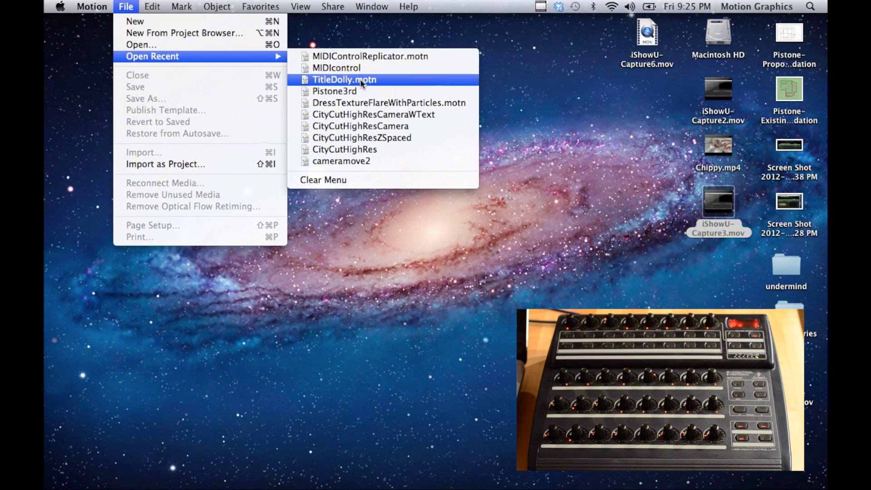
left_click(371, 115)
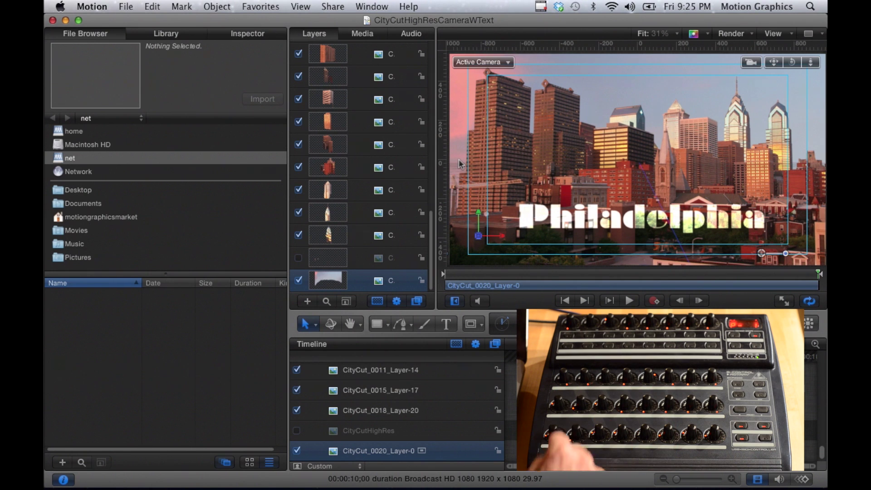
Step: Select the Camera layer and drive its Position Z to -881.89 px with the MIDI knob
scroll(345, 55, "up", 10)
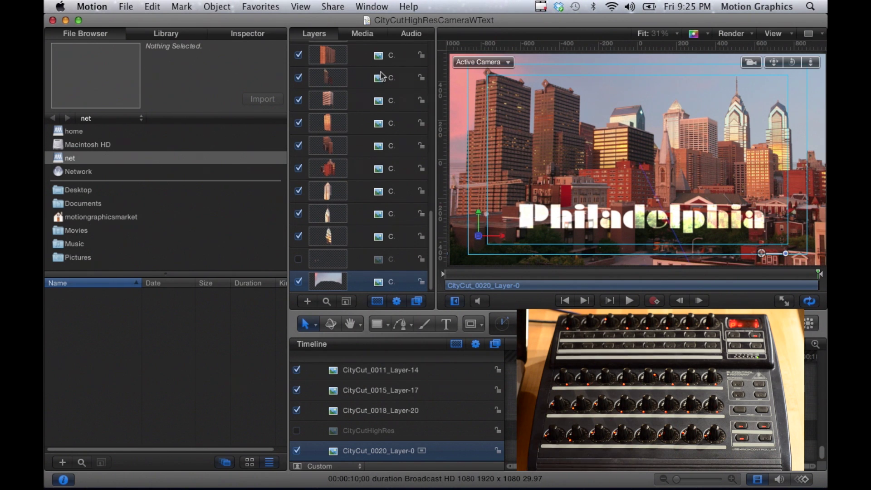
left_click(375, 77)
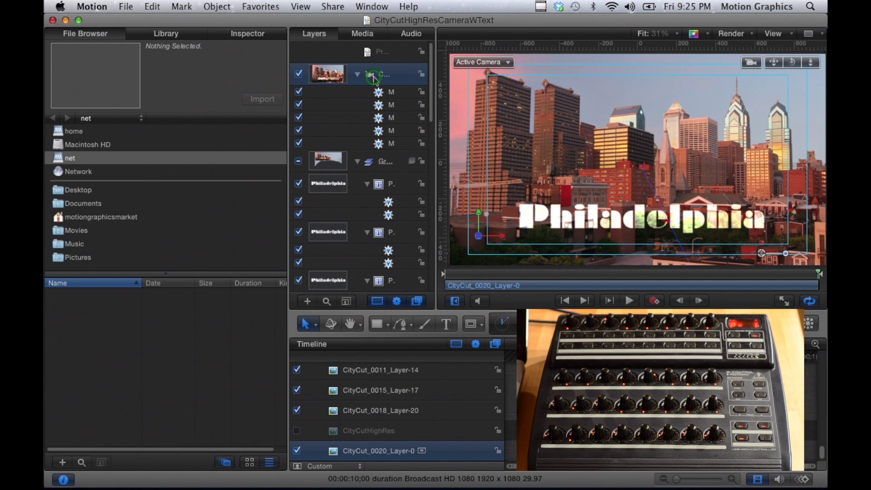
left_click(247, 37)
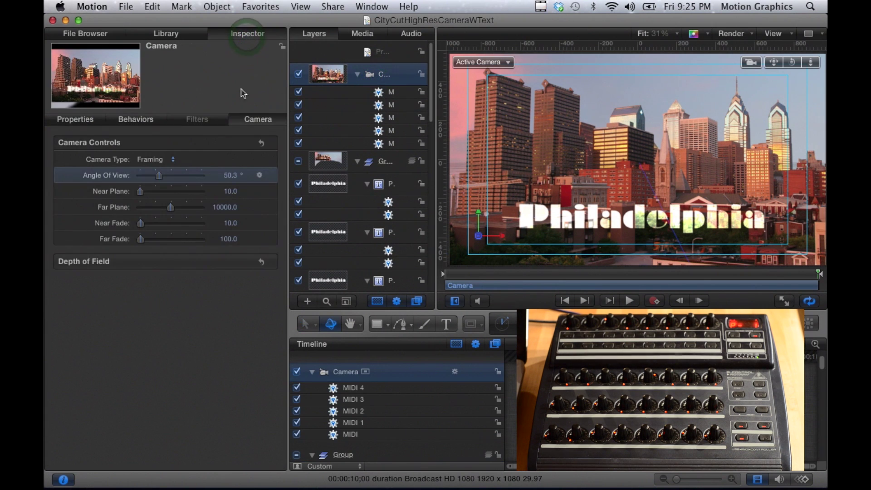
left_click(81, 121)
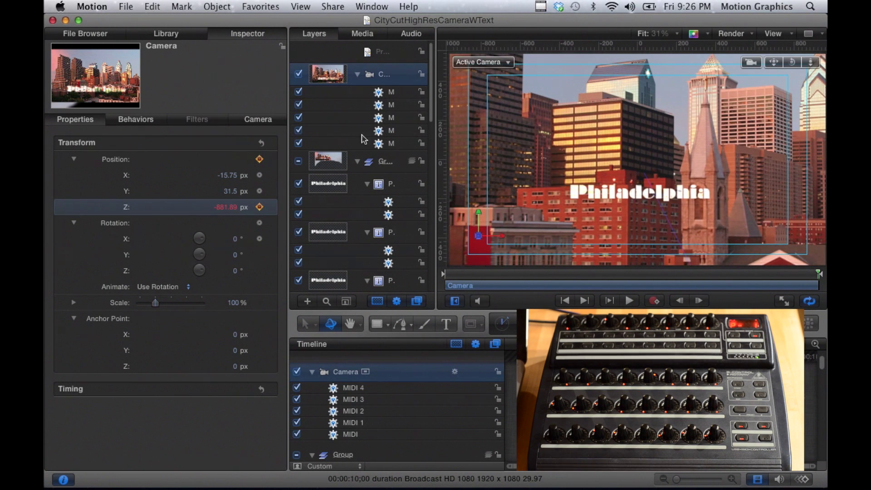
Step: Switch the canvas to the Perspective viewpoint and adjust the camera's Angle Of View via MIDI
left_click(253, 119)
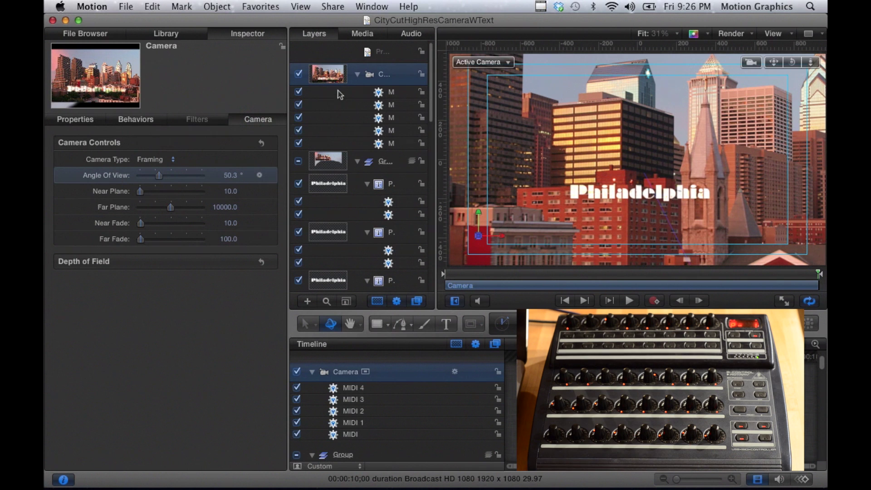
left_click(508, 64)
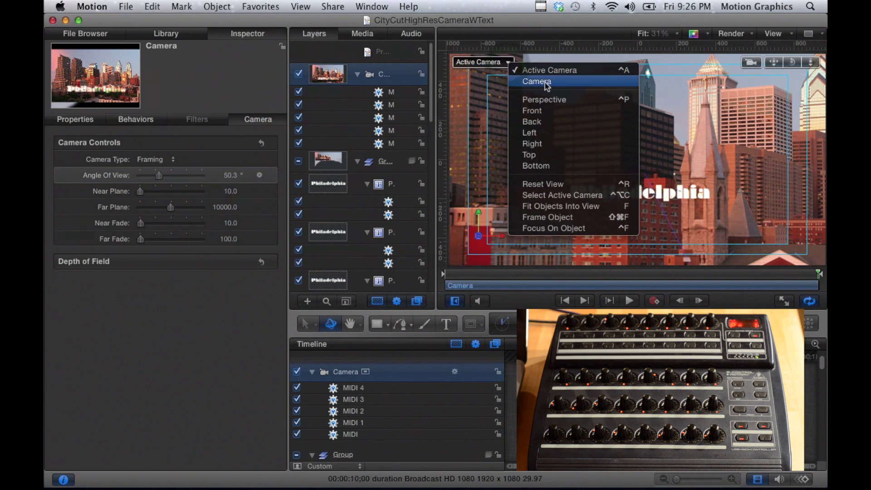
left_click(551, 105)
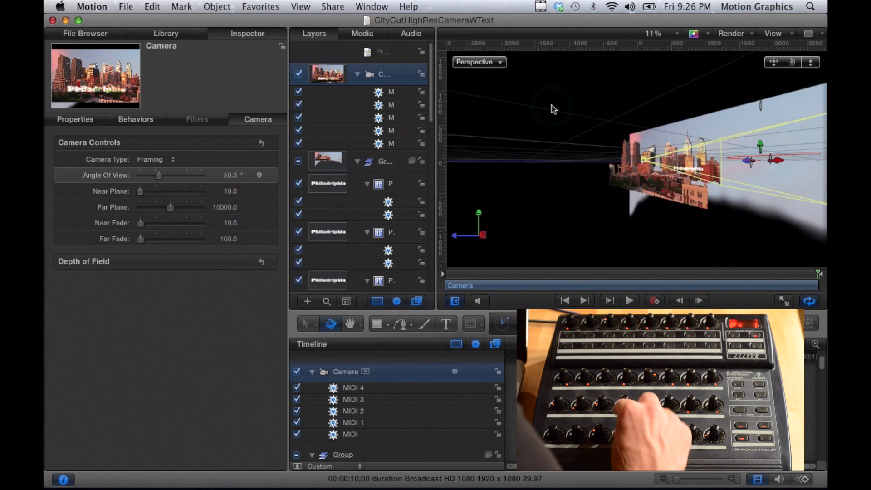